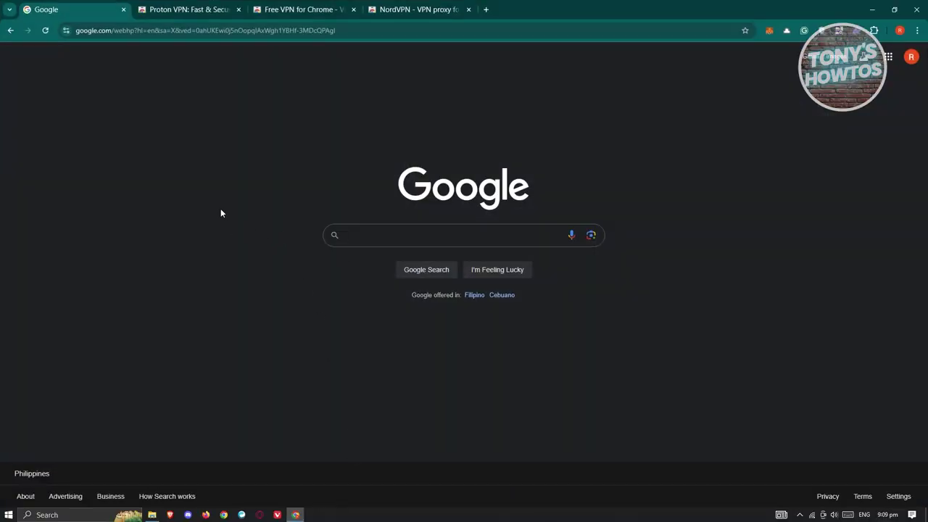
Open the Chrome Web Store from the Extensions submenu of Chrome's main menu.
click(917, 30)
mouse_move(769, 216)
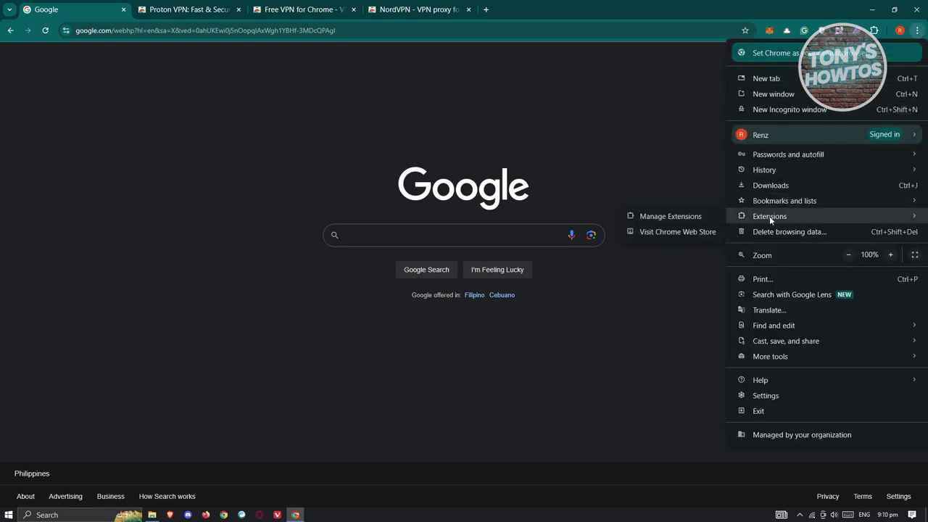
click(678, 233)
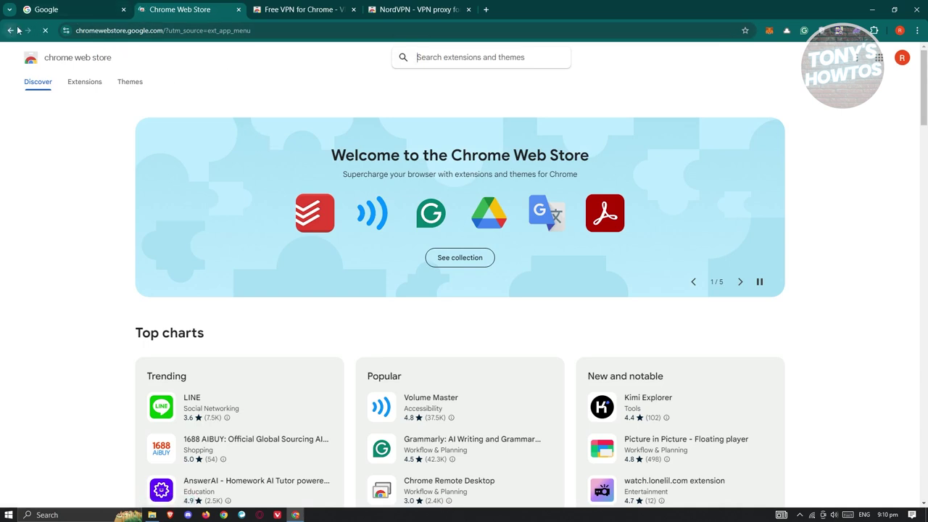
Search the Web Store for 'vpn', move the VeePN tab to the end, and view Proton VPN.
right_click(191, 10)
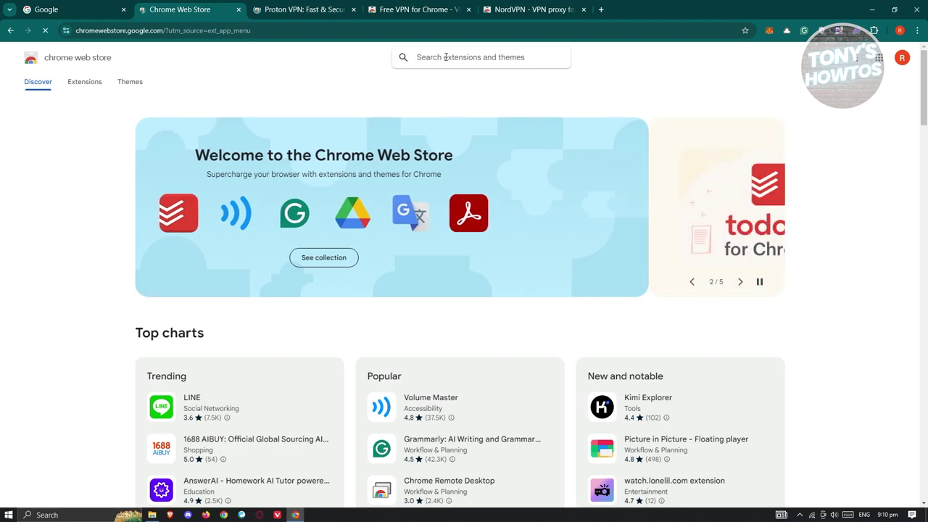
text(vpn)
key(Return)
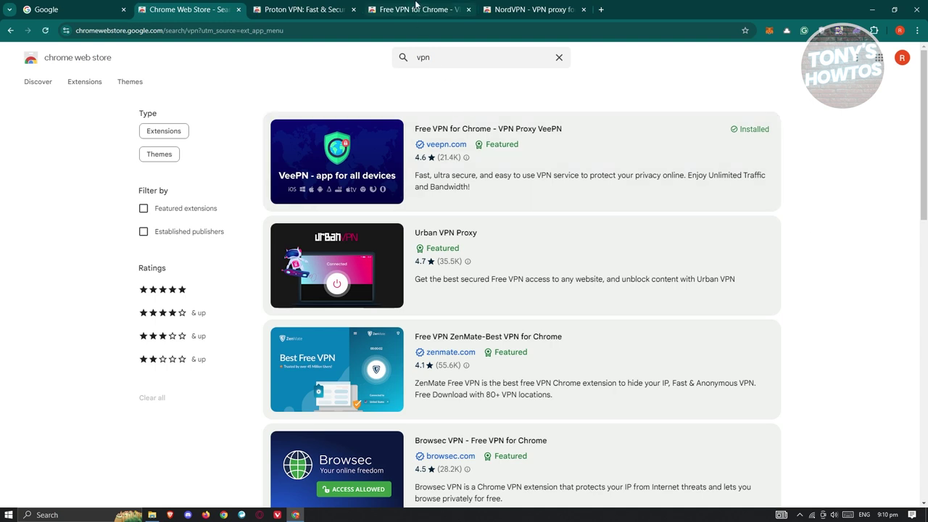
drag(398, 12, 522, 11)
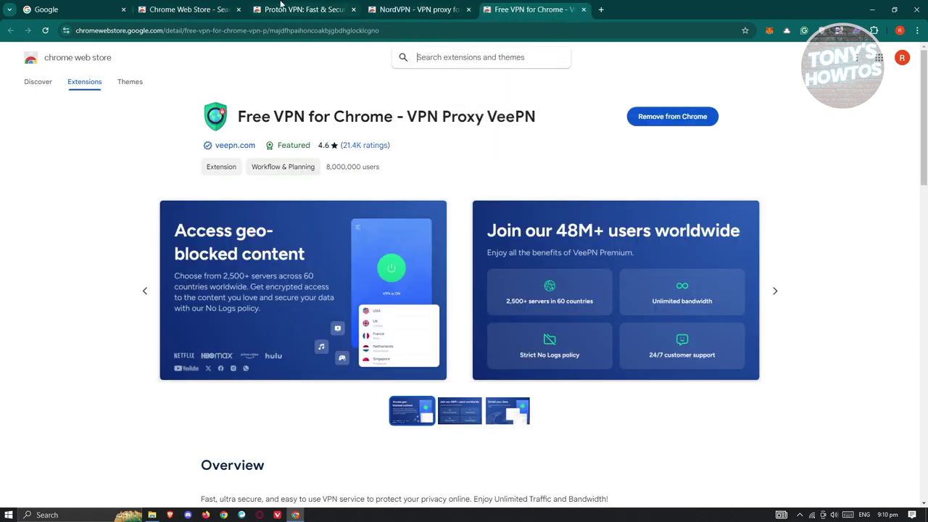
click(304, 9)
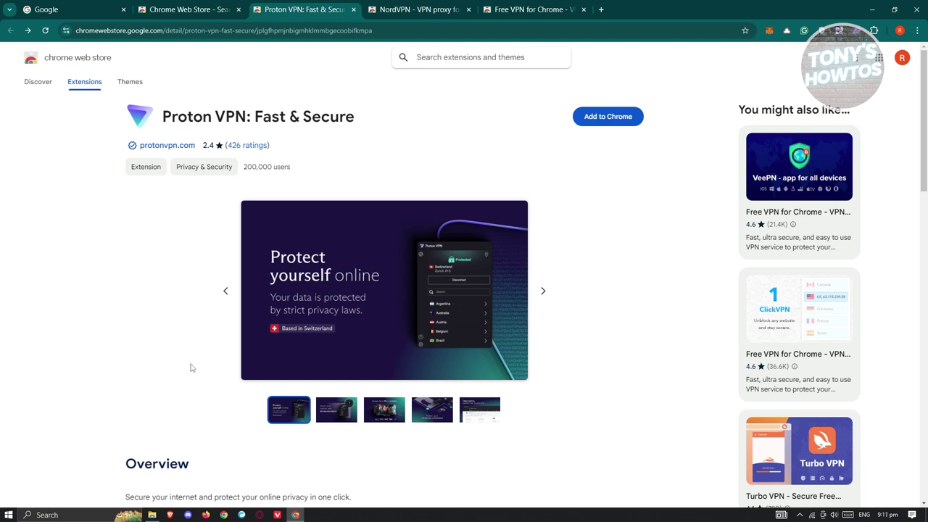
Scroll through the Proton VPN overview and reviews, then switch to the NordVPN listing.
scroll(192, 366, down, 3)
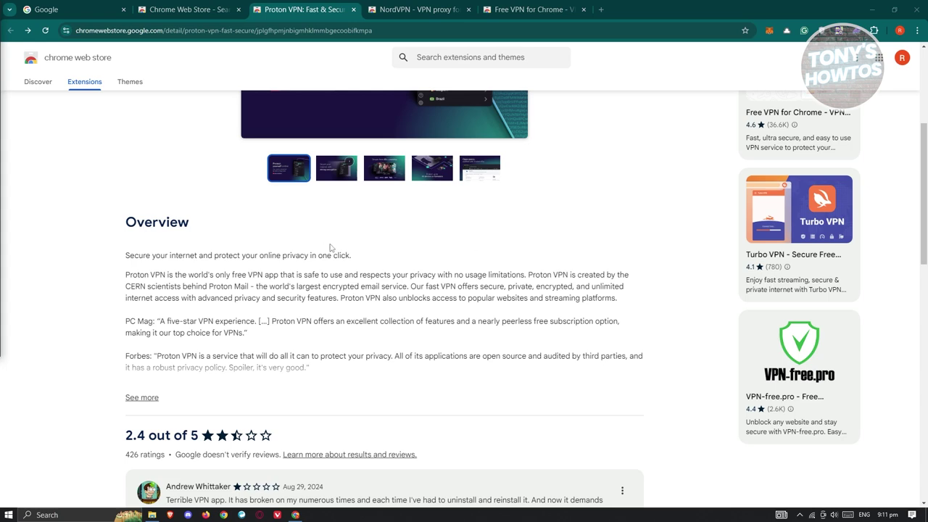
scroll(336, 265, down, 1)
scroll(700, 256, down, 8)
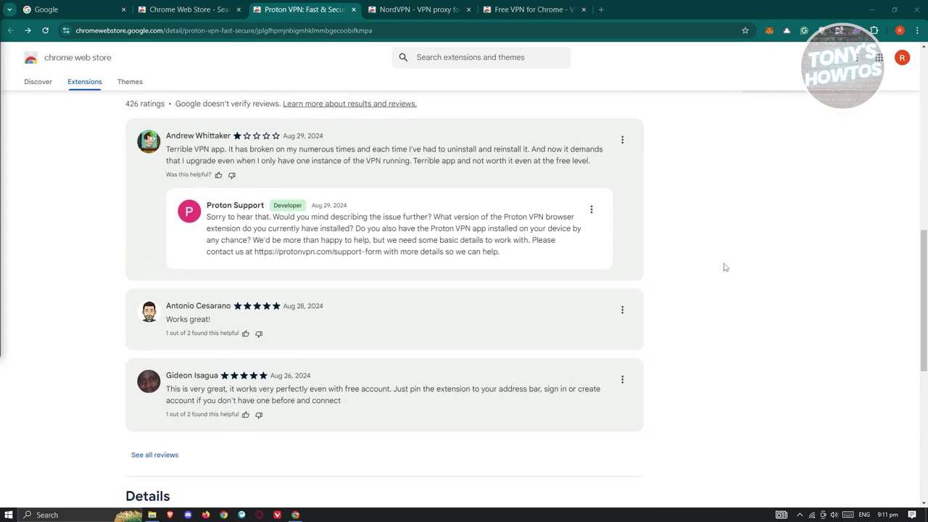
scroll(723, 268, up, 10)
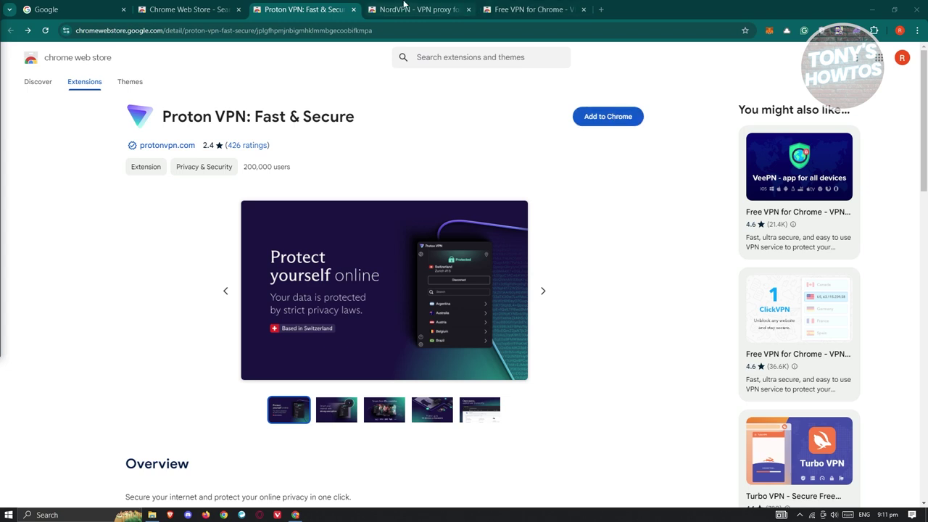
click(404, 6)
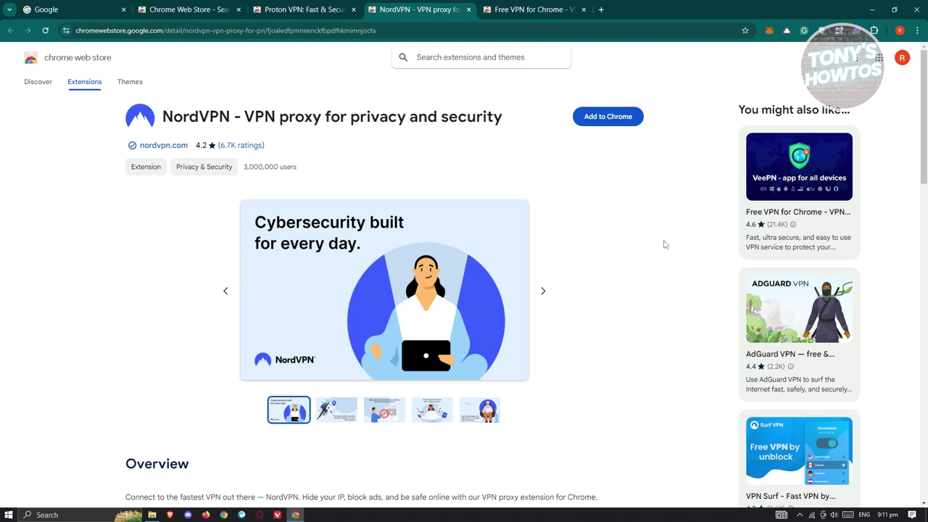
Go back to the 'Free VPN for Chrome - VPN Proxy VeePN' listing and show installed extensions.
click(558, 5)
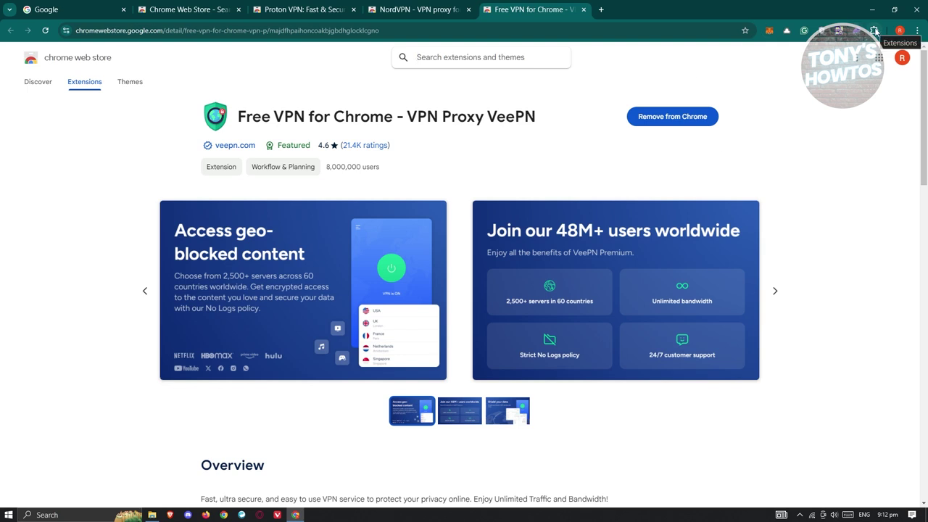
click(875, 32)
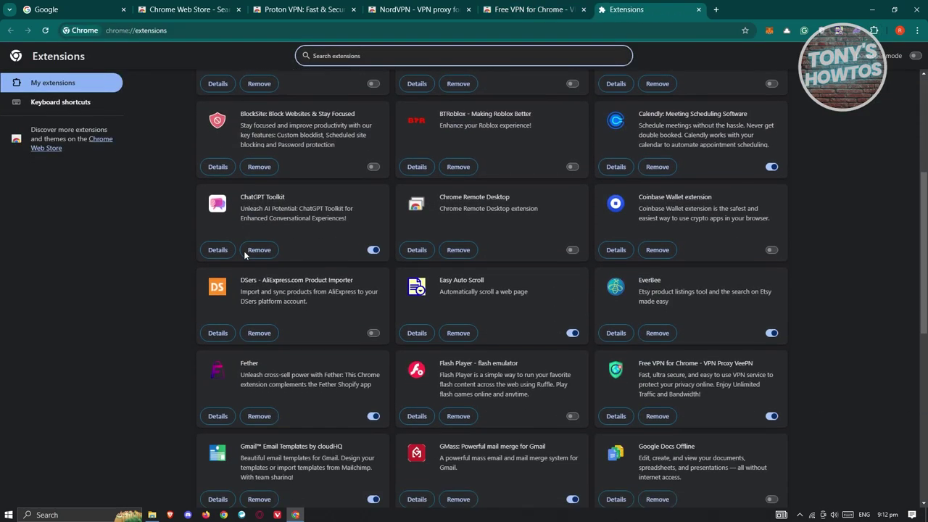
scroll(245, 254, down, 6)
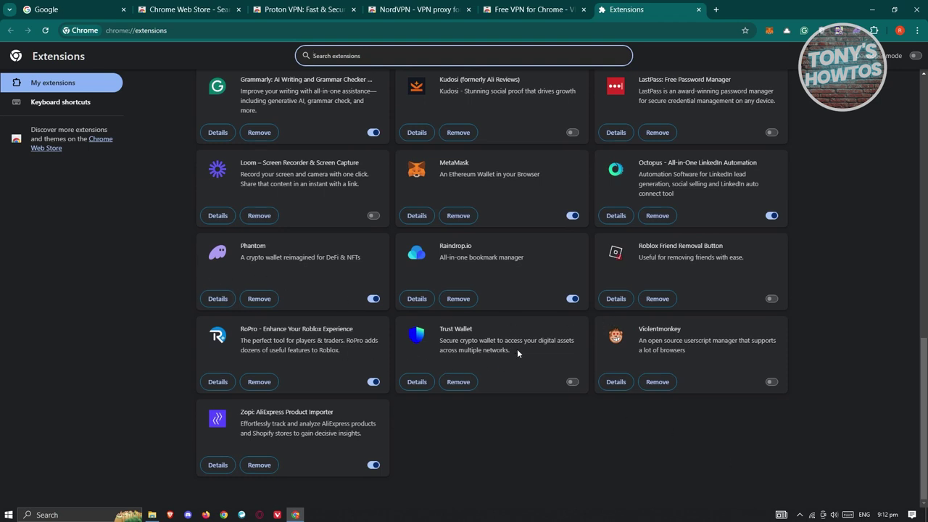
scroll(518, 353, up, 3)
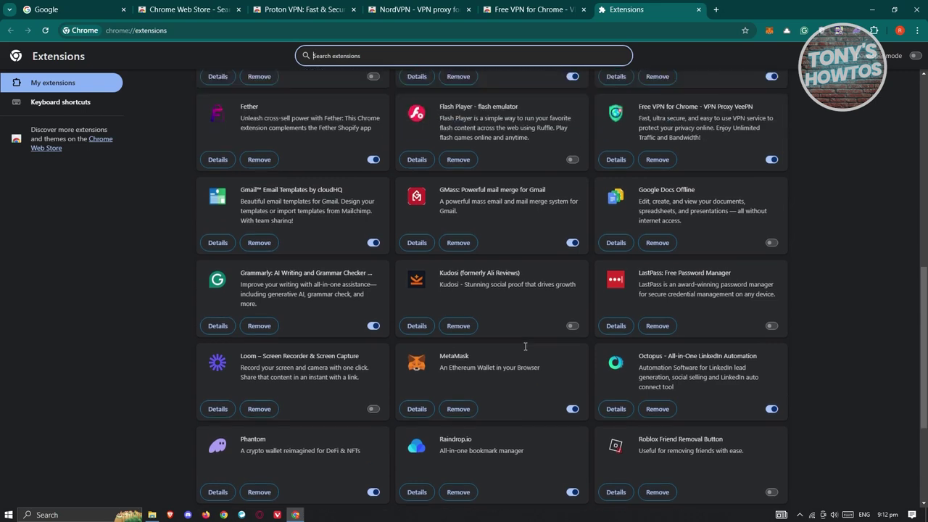
click(111, 322)
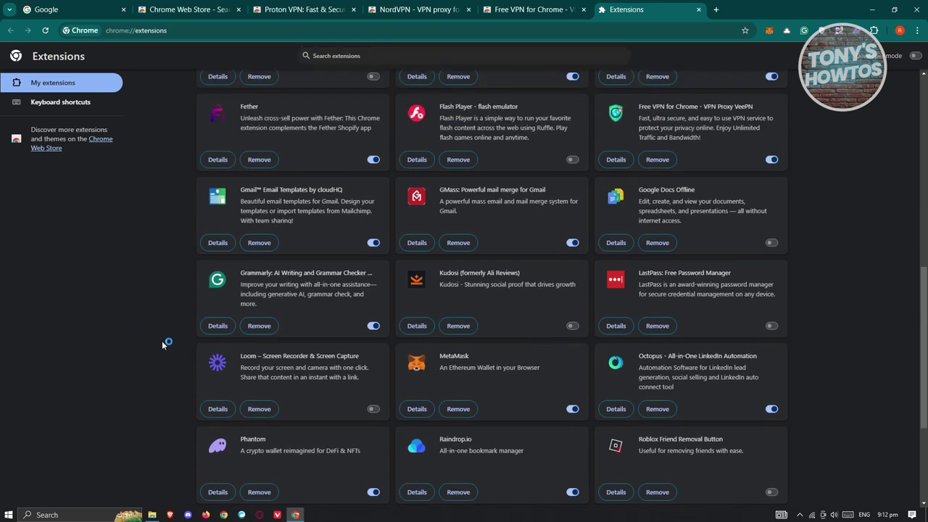
key(ctrl+f)
text(vee)
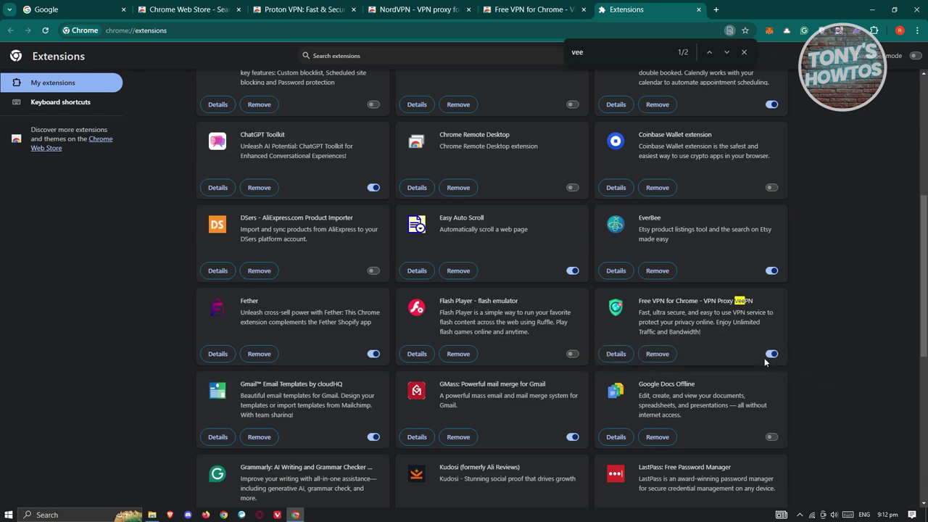
click(699, 10)
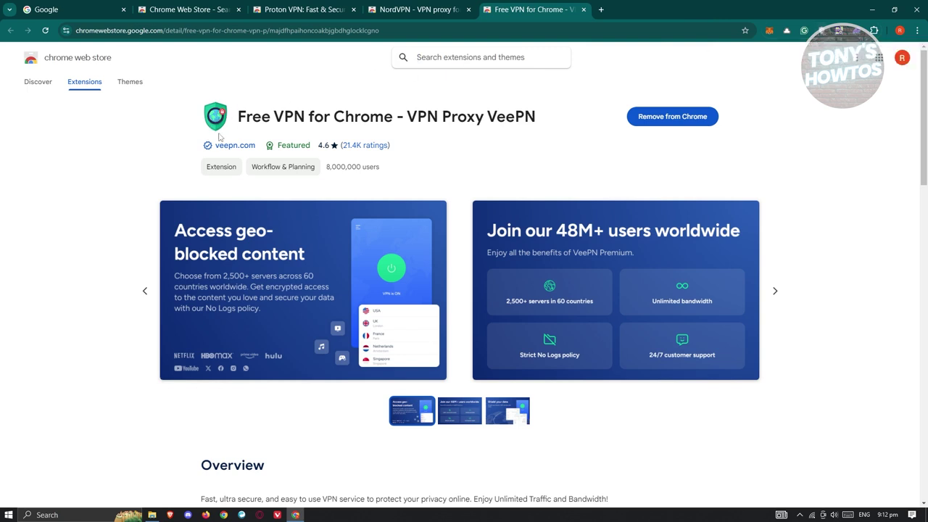
Open the VeePN popup and scroll through its free and premium server locations.
click(824, 37)
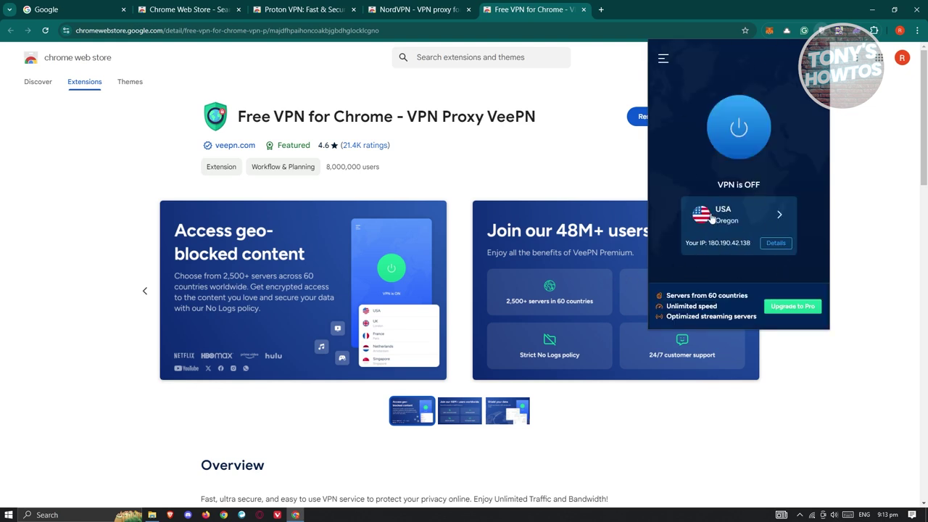
click(774, 219)
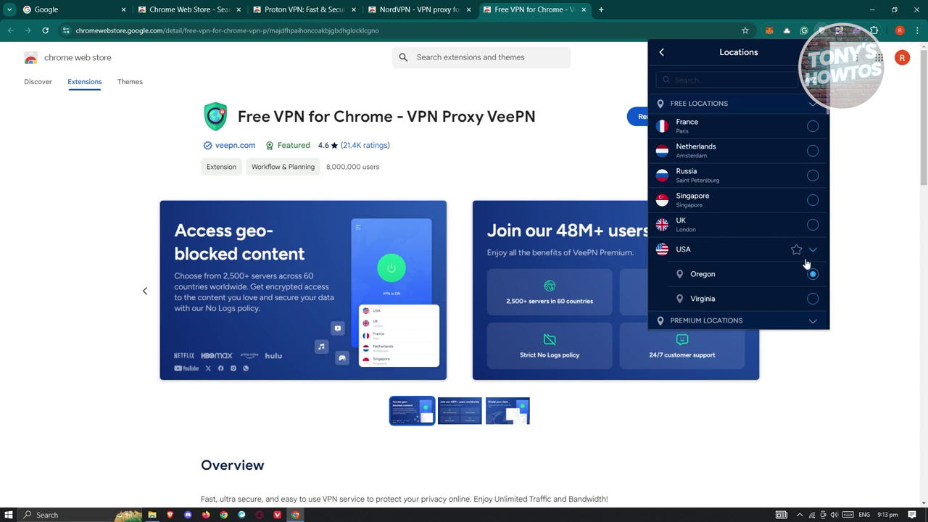
scroll(757, 268, down, 1)
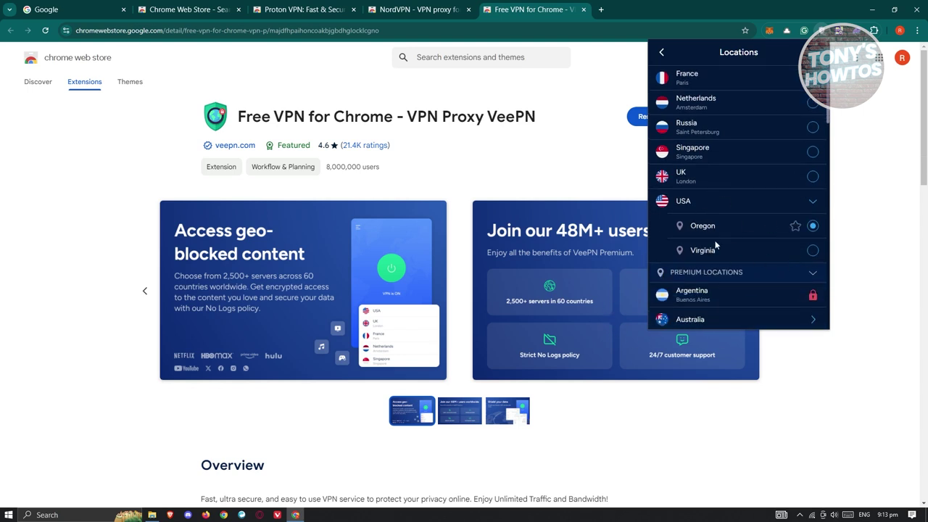
scroll(737, 261, up, 1)
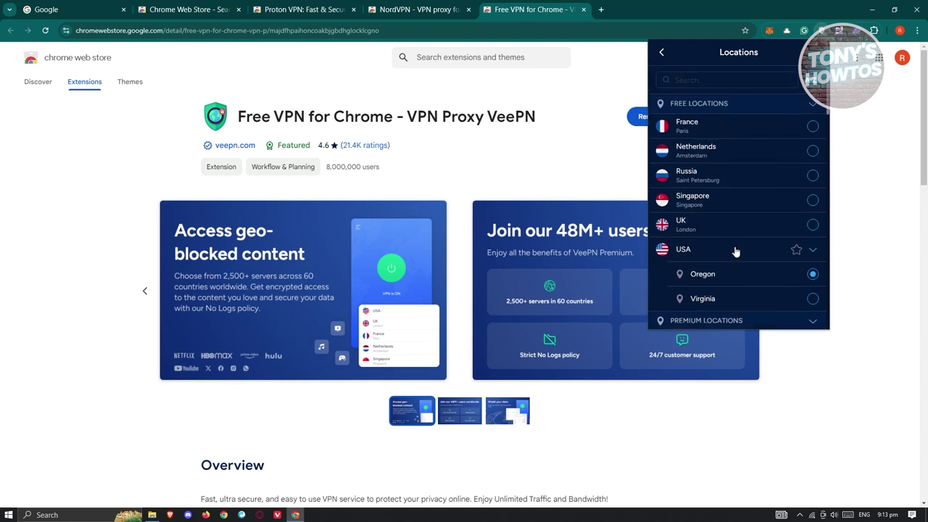
scroll(735, 250, down, 3)
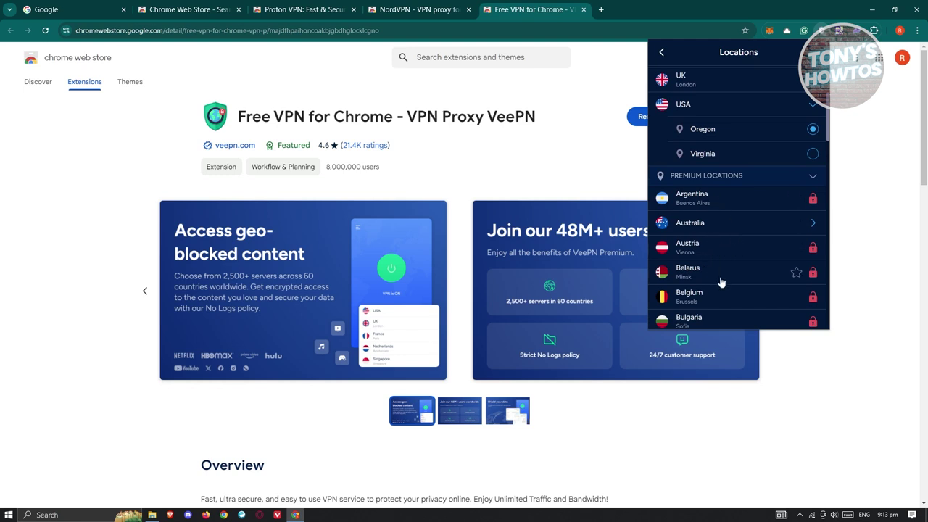
scroll(733, 286, down, 1)
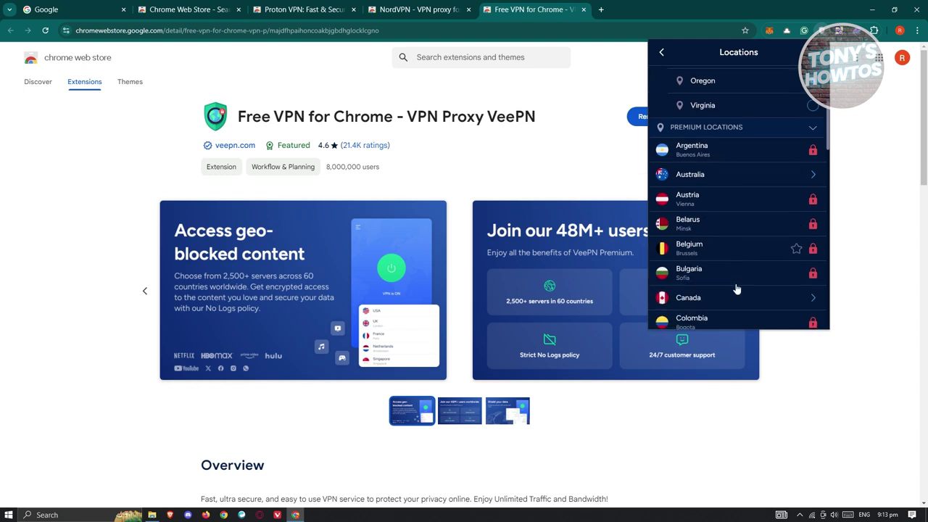
scroll(732, 304, down, 2)
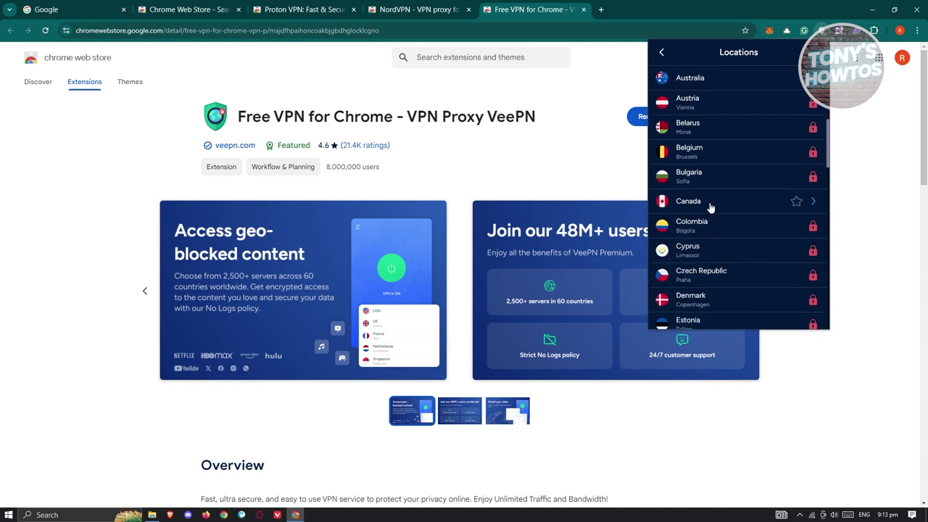
scroll(728, 254, up, 3)
scroll(732, 268, up, 2)
scroll(732, 265, down, 1)
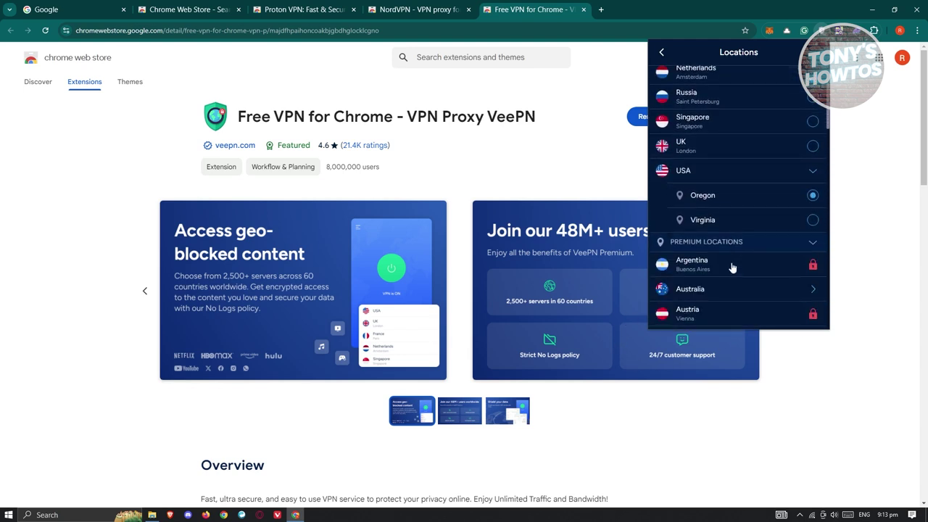
scroll(732, 264, up, 2)
scroll(733, 262, down, 4)
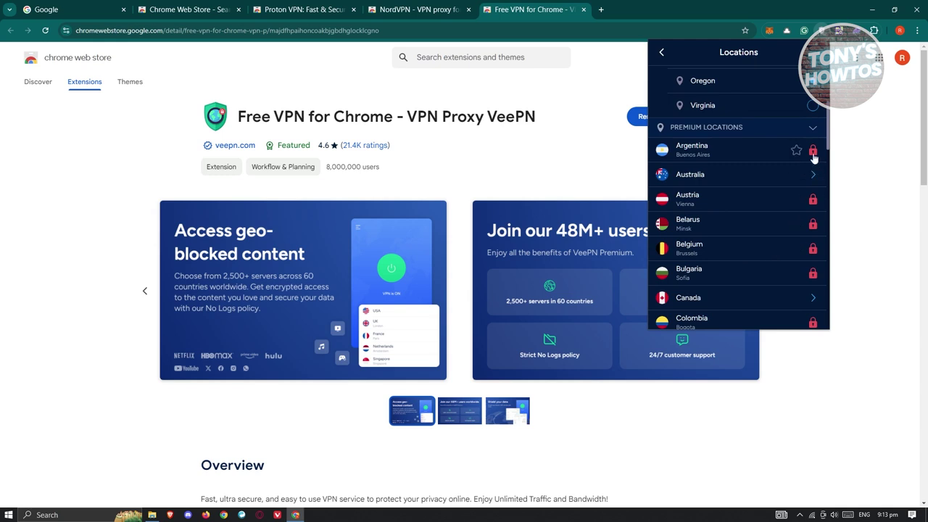
Return to the VPN status screen, recheck the locations, and keep USA Oregon selected.
click(662, 53)
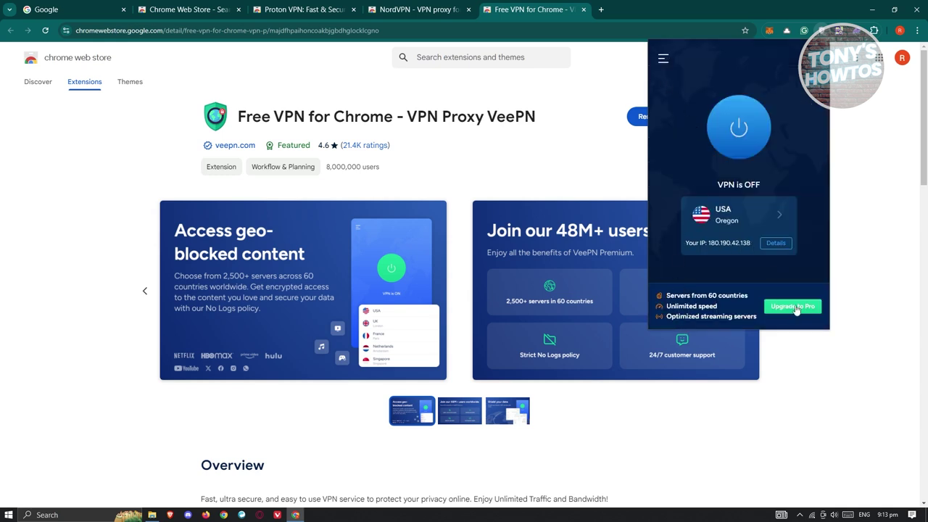
click(748, 214)
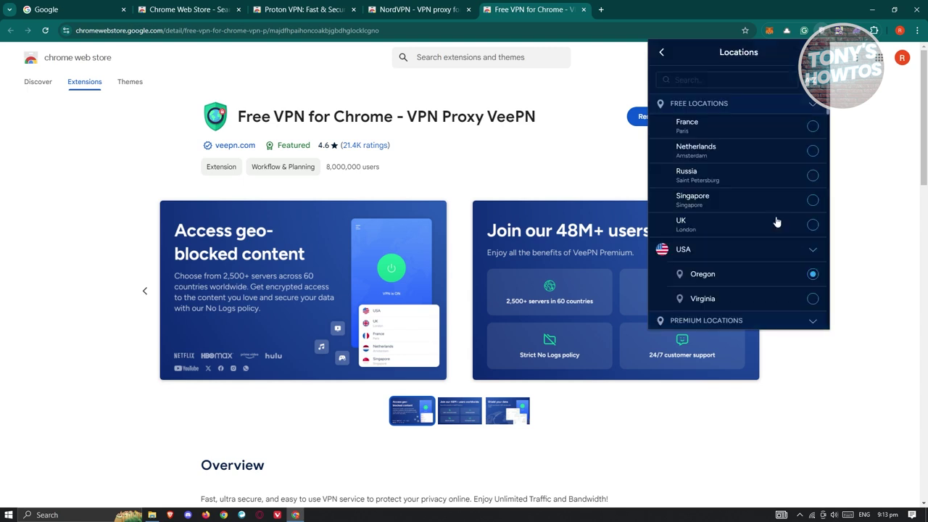
click(663, 54)
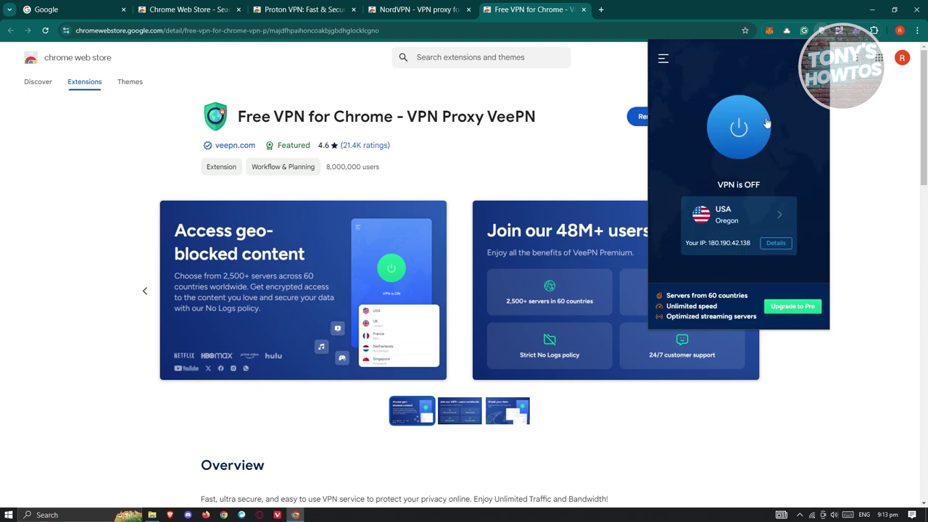
Connect VeePN to USA Oregon on the free plan, then switch the VPN off again.
click(736, 115)
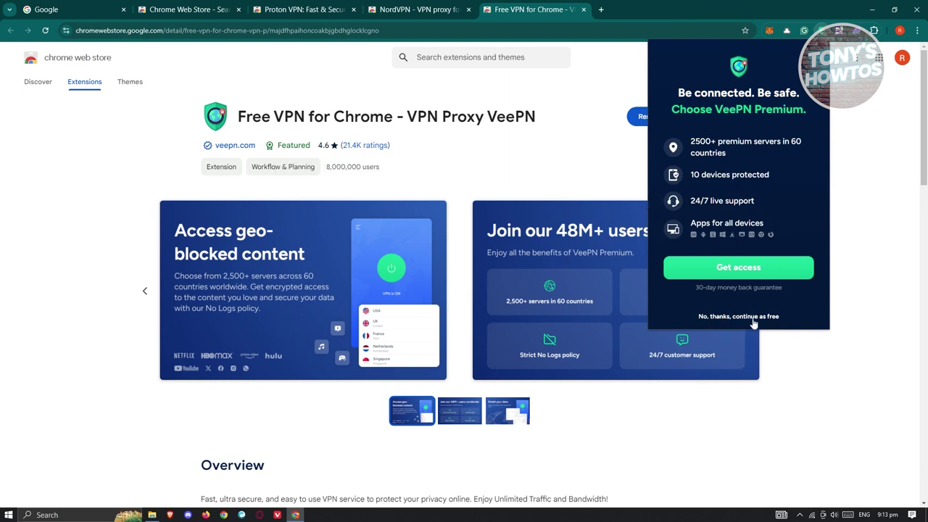
click(754, 319)
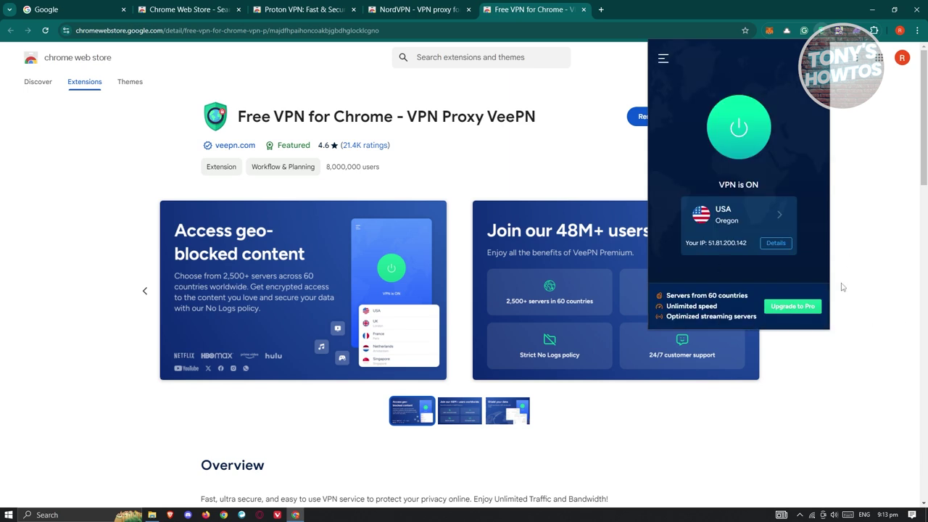
drag(719, 190, 767, 187)
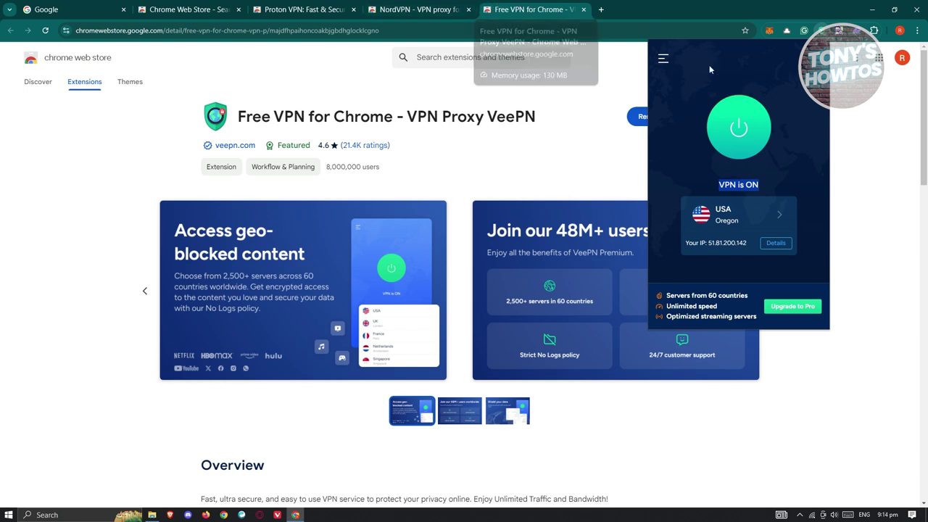
click(757, 131)
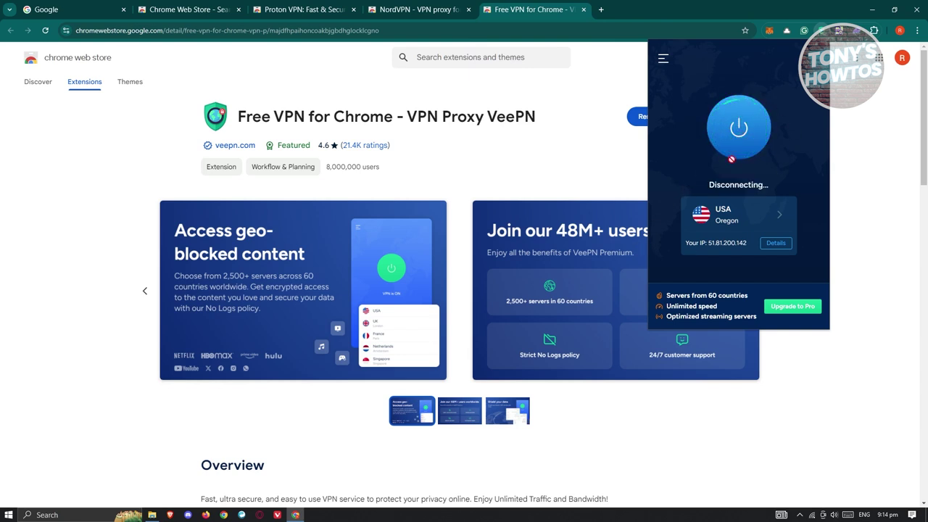